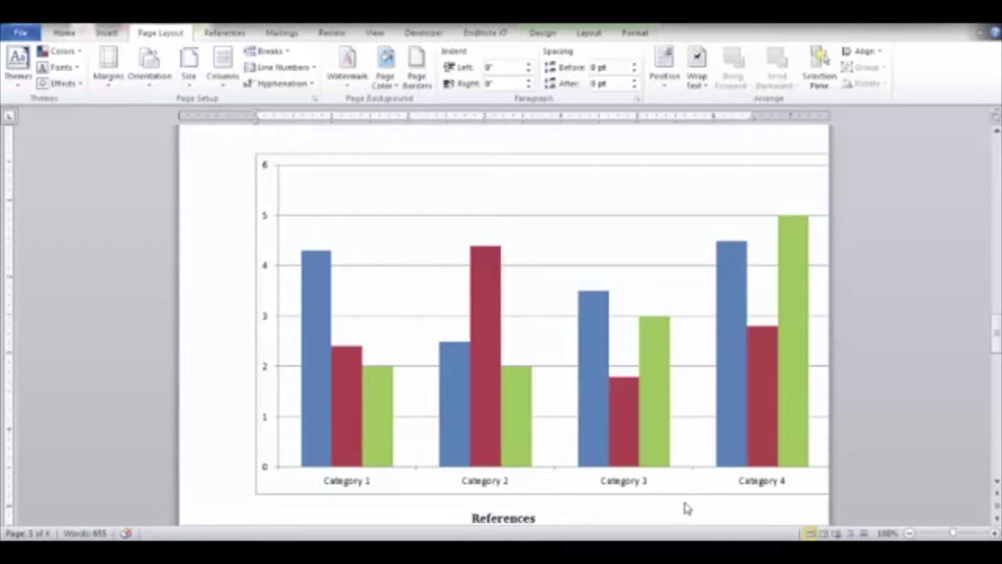
Insert a page break before the References heading so References moves to a new page.
scroll(673, 507, "down", 3)
scroll(670, 503, "down", 3)
scroll(670, 503, "up", 3)
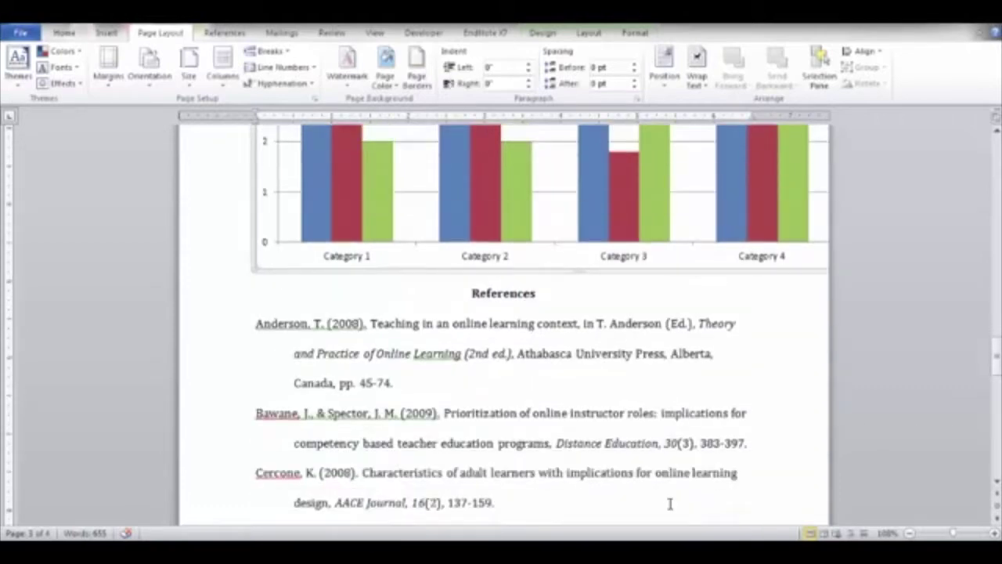
scroll(670, 503, "up", 3)
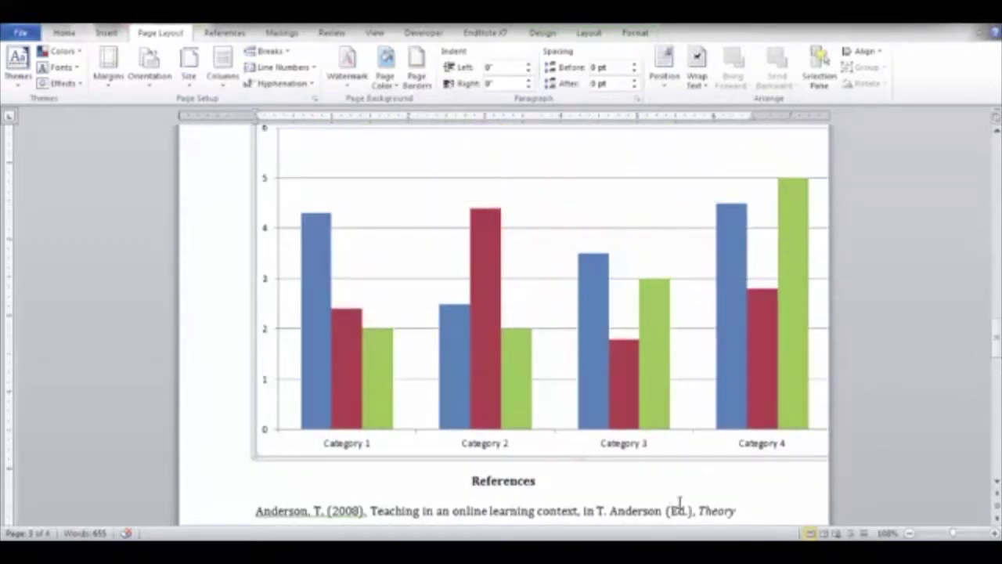
left_click(465, 480)
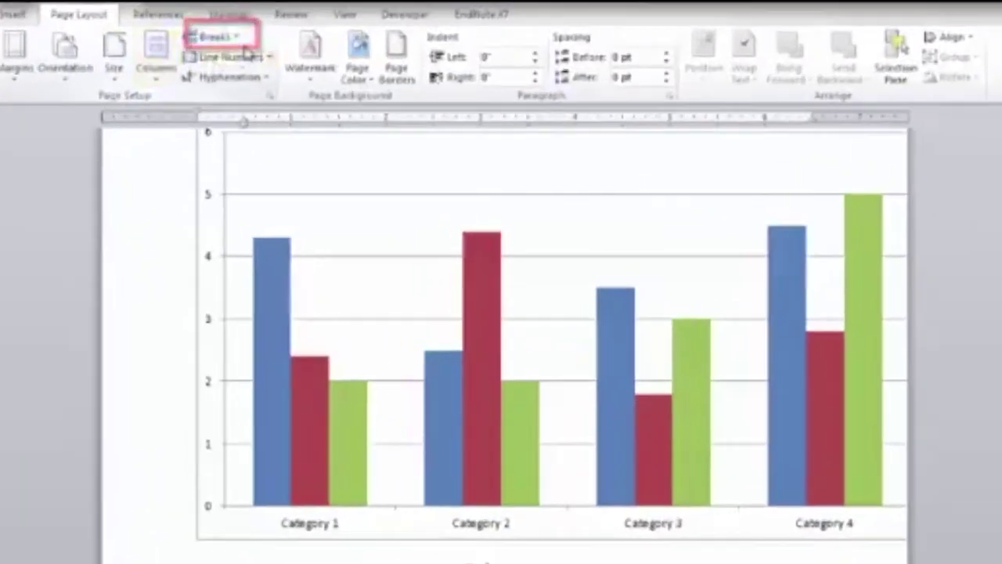
left_click(227, 37)
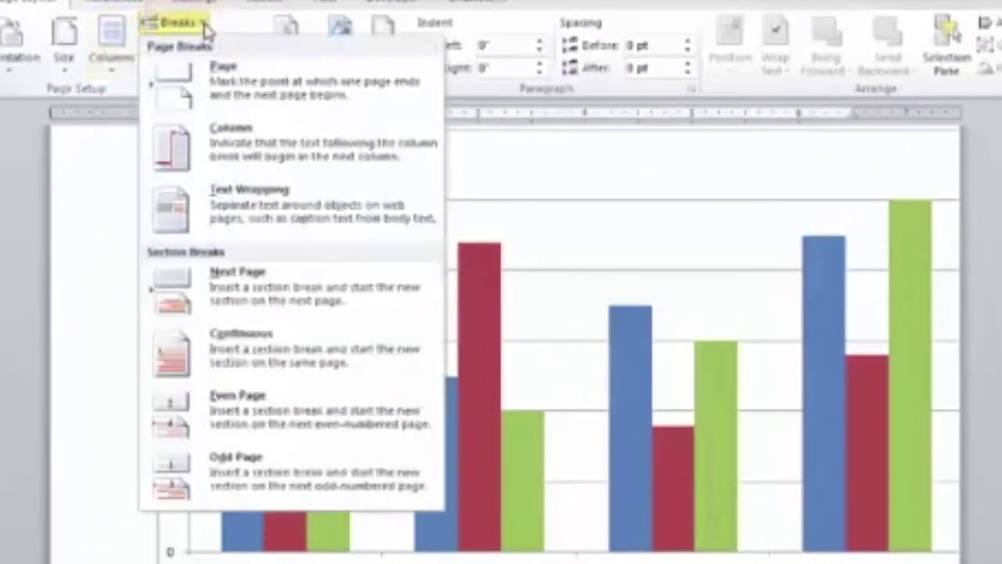
left_click(223, 92)
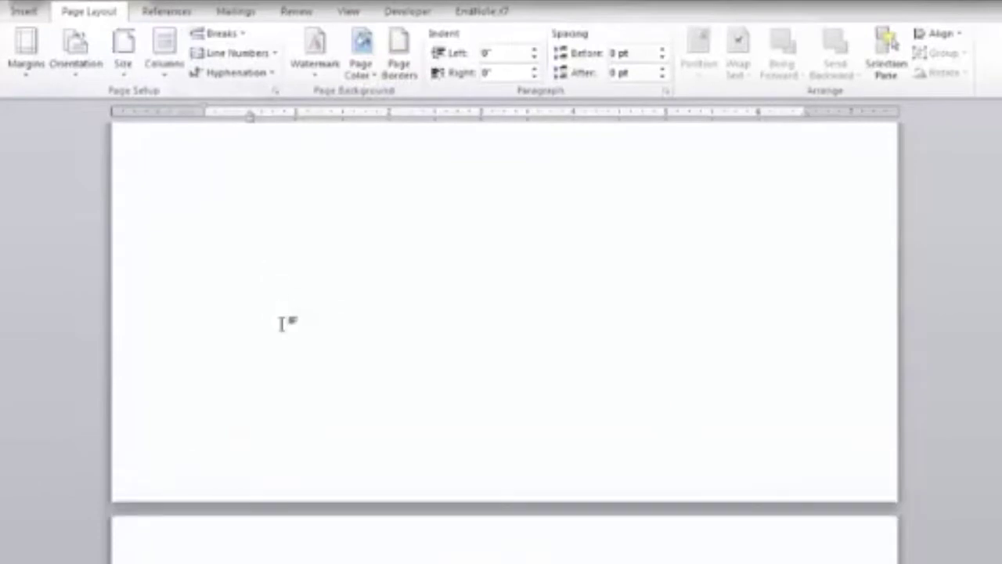
Scroll through the document to check that References now starts on its own page.
scroll(282, 322, "up", 8)
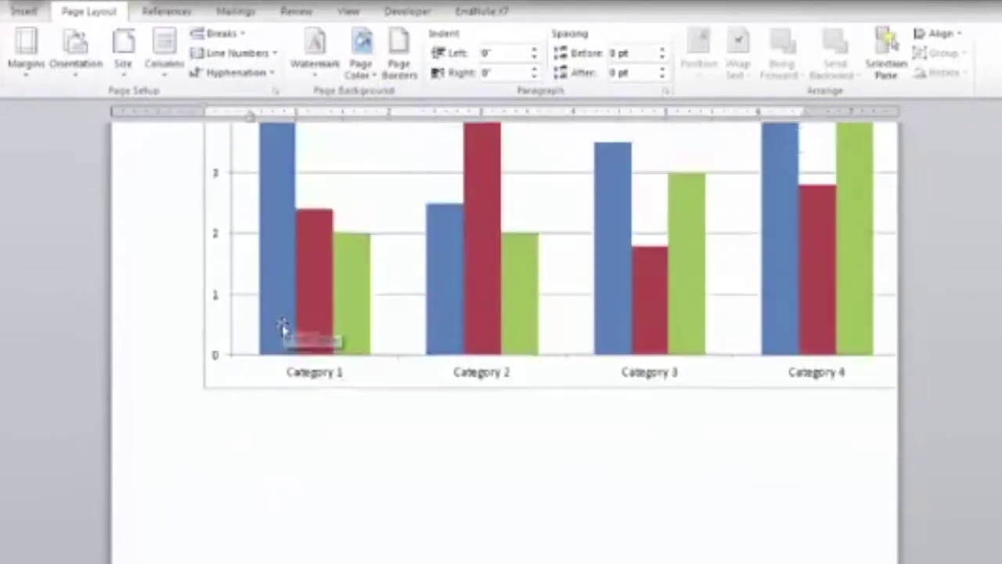
scroll(283, 327, "up", 4)
scroll(285, 329, "down", 5)
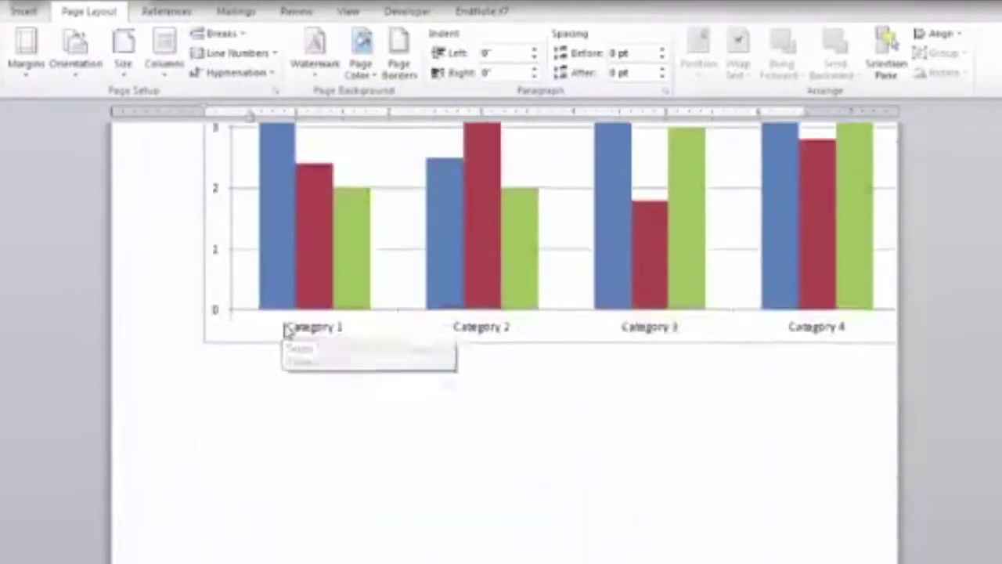
scroll(285, 327, "down", 8)
scroll(285, 323, "up", 3)
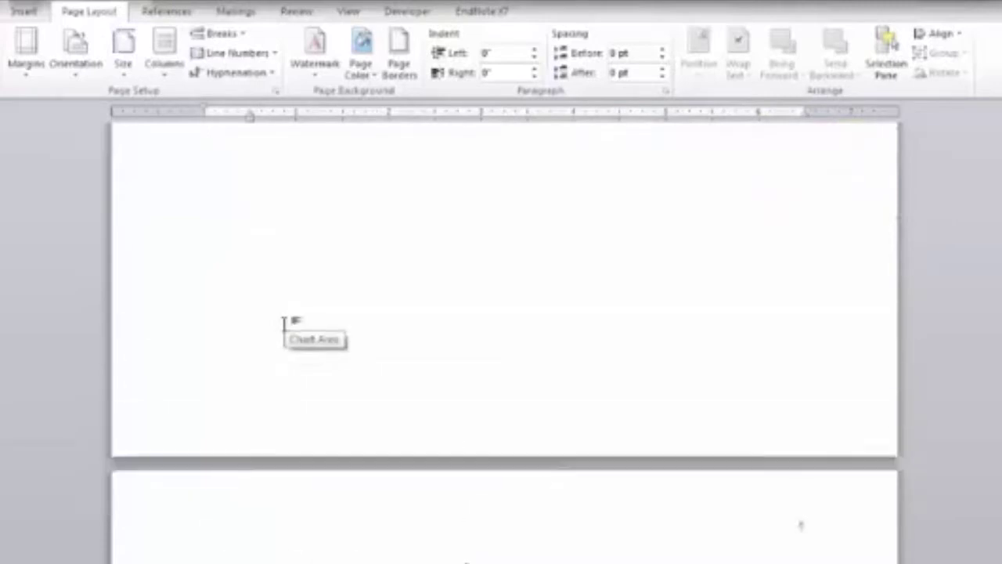
scroll(283, 323, "up", 6)
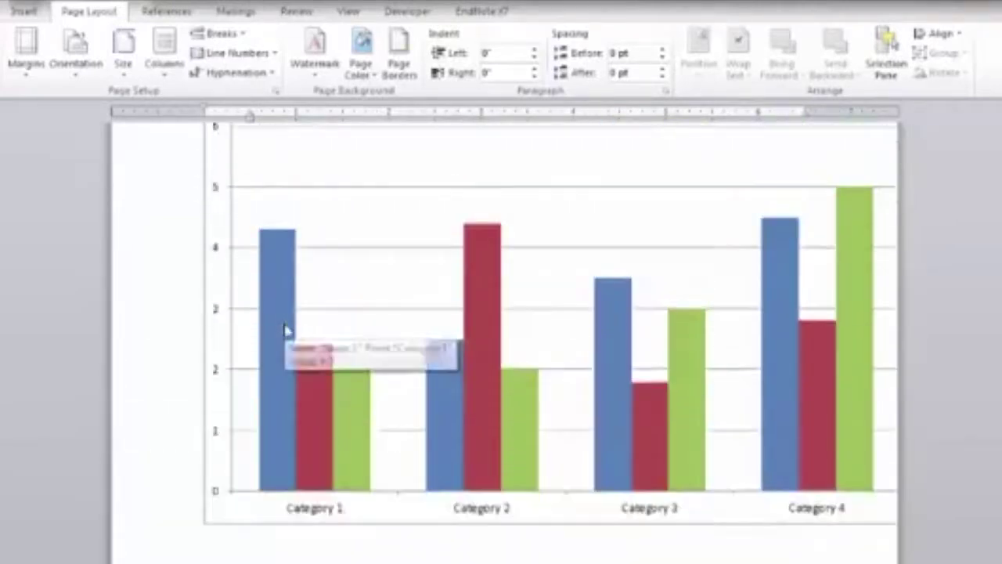
scroll(285, 329, "down", 1)
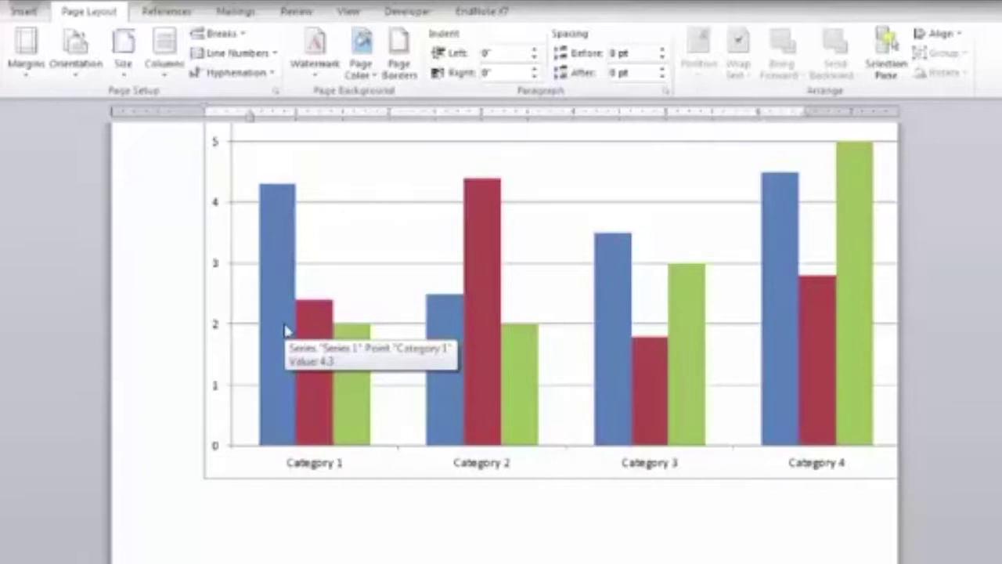
Insert a Next Page section break on the empty line after 'students.', just before the bar chart.
scroll(285, 330, "up", 5)
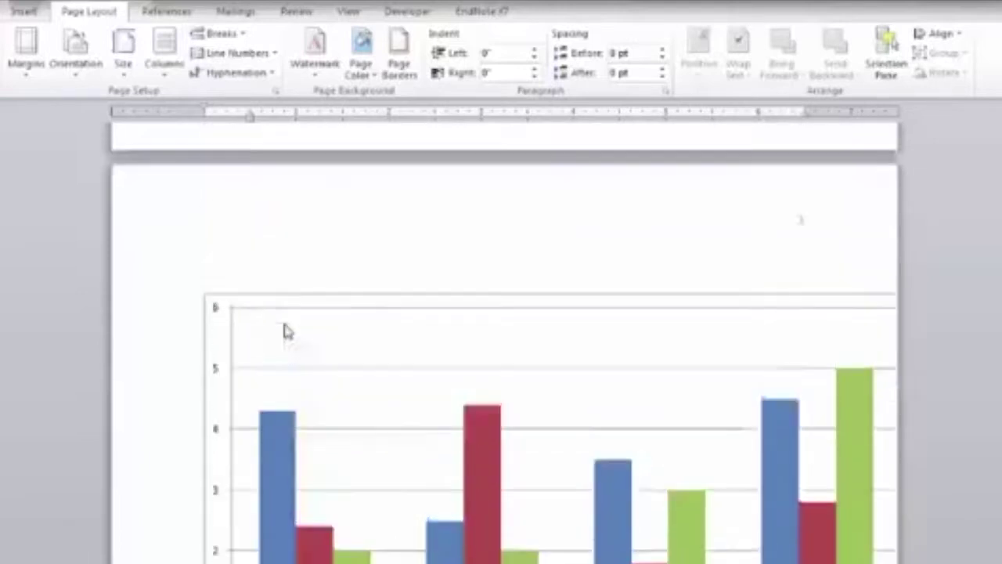
scroll(285, 330, "up", 6)
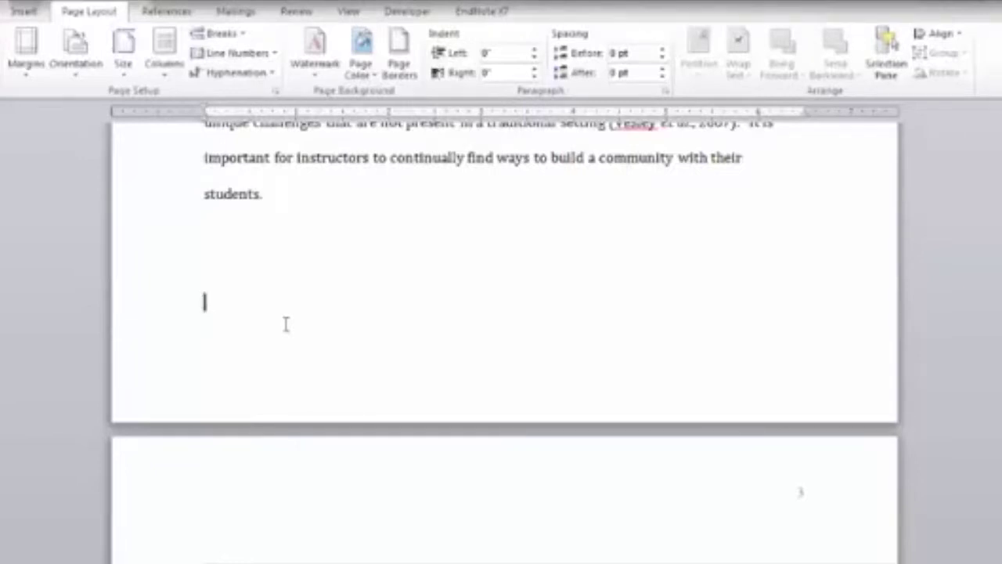
scroll(285, 324, "down", 3)
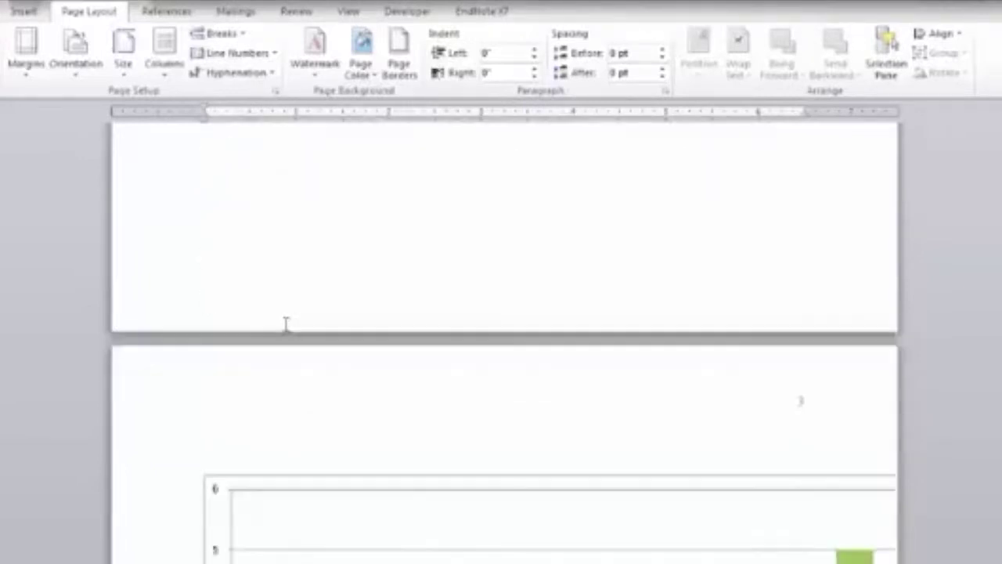
scroll(285, 328, "down", 3)
scroll(284, 331, "up", 3)
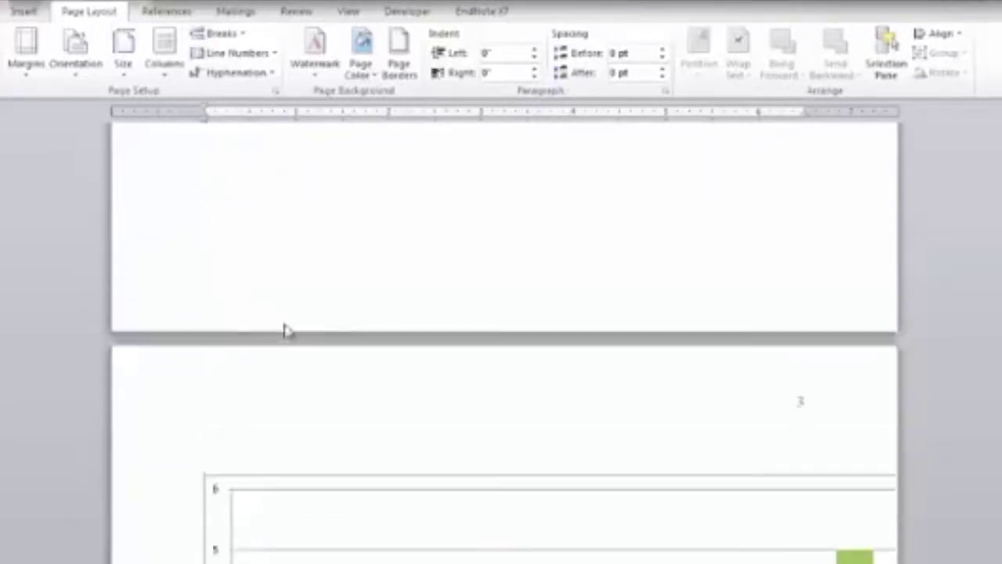
scroll(286, 329, "up", 2)
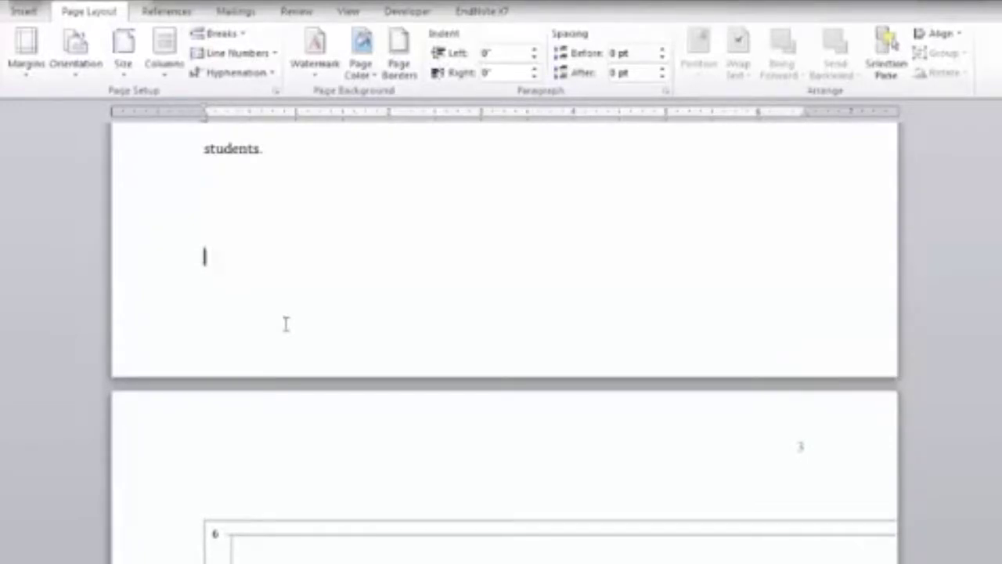
scroll(286, 324, "down", 2)
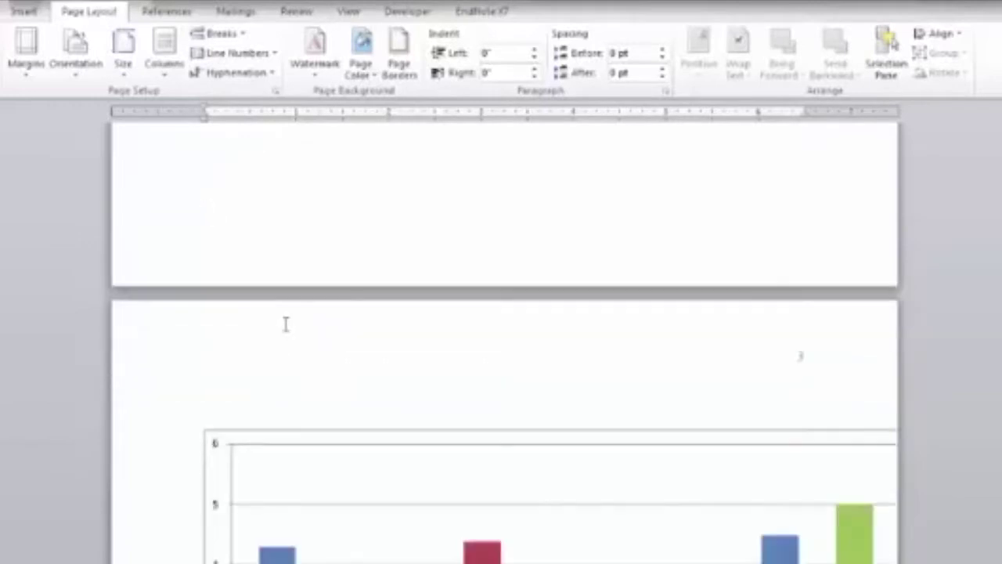
scroll(286, 324, "up", 1)
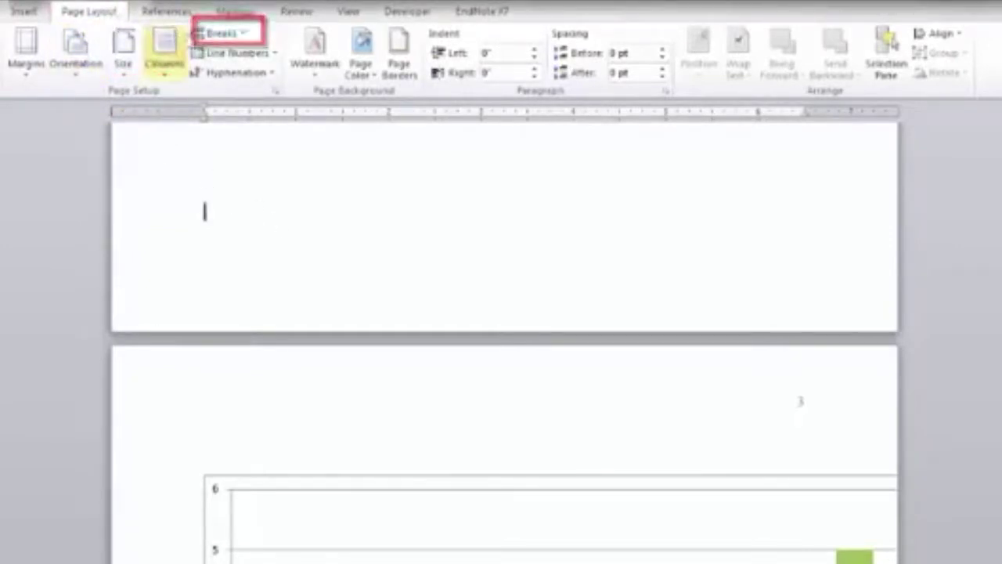
left_click(239, 35)
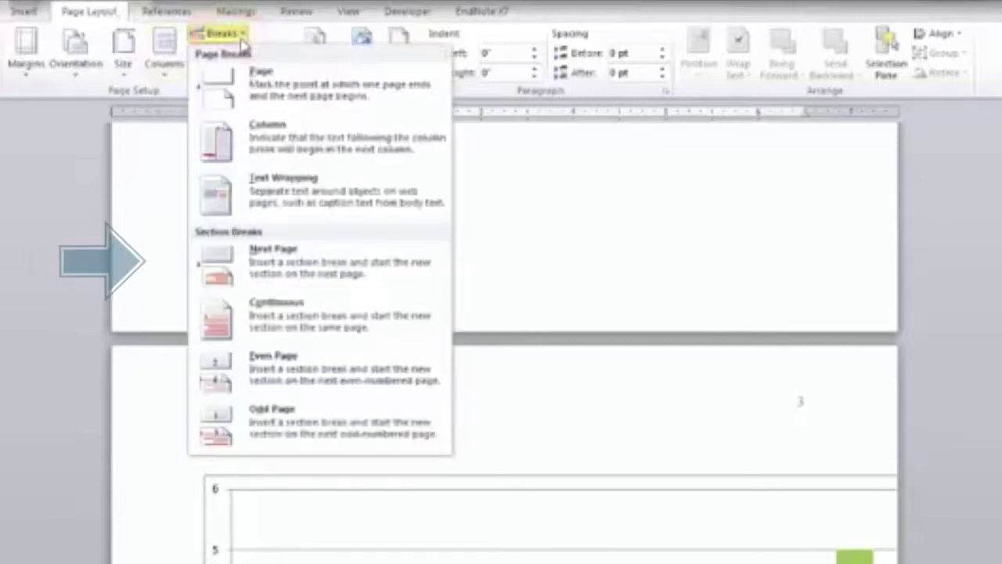
left_click(243, 261)
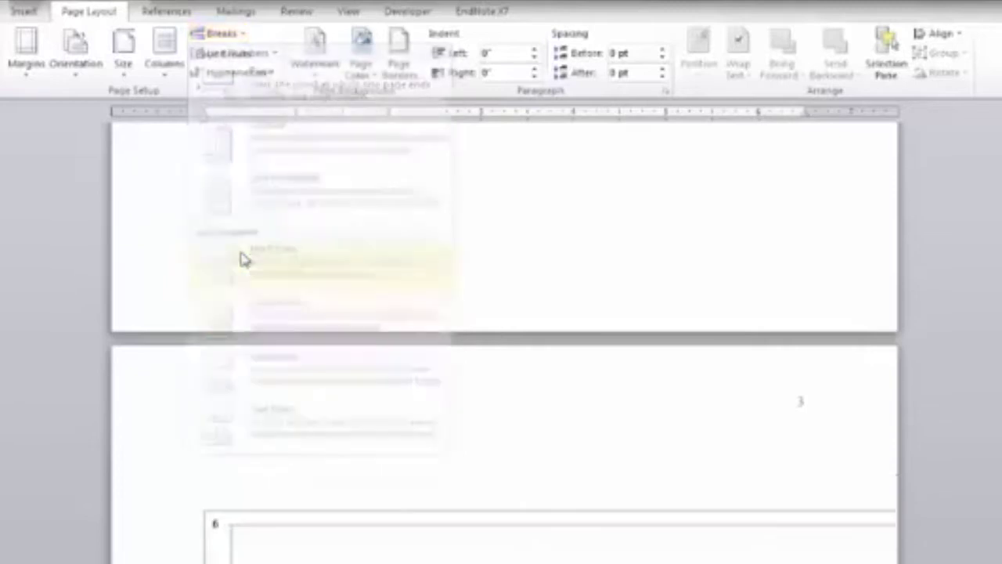
Insert a Next Page section break directly after the bar chart.
scroll(243, 261, "down", 15)
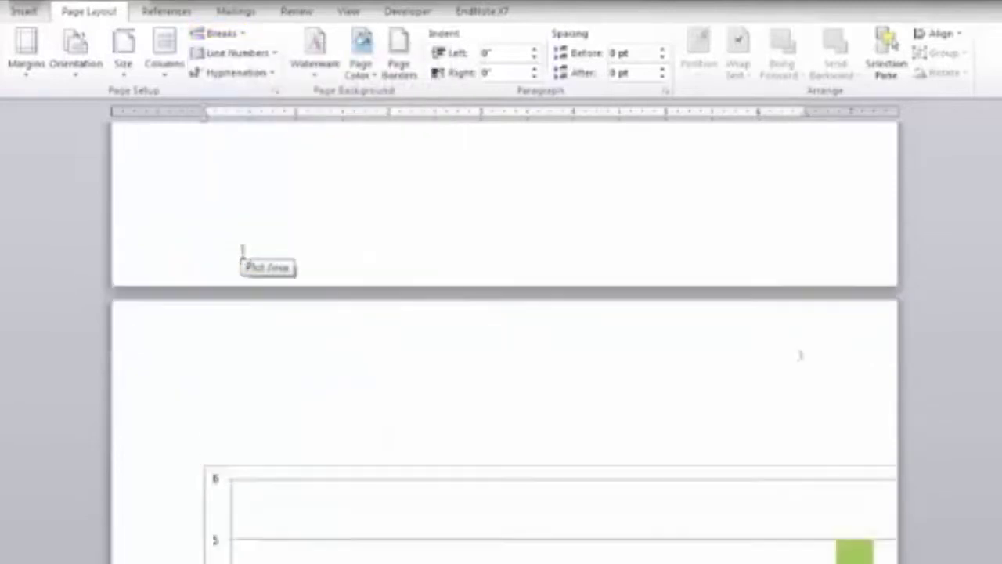
scroll(244, 261, "down", 2)
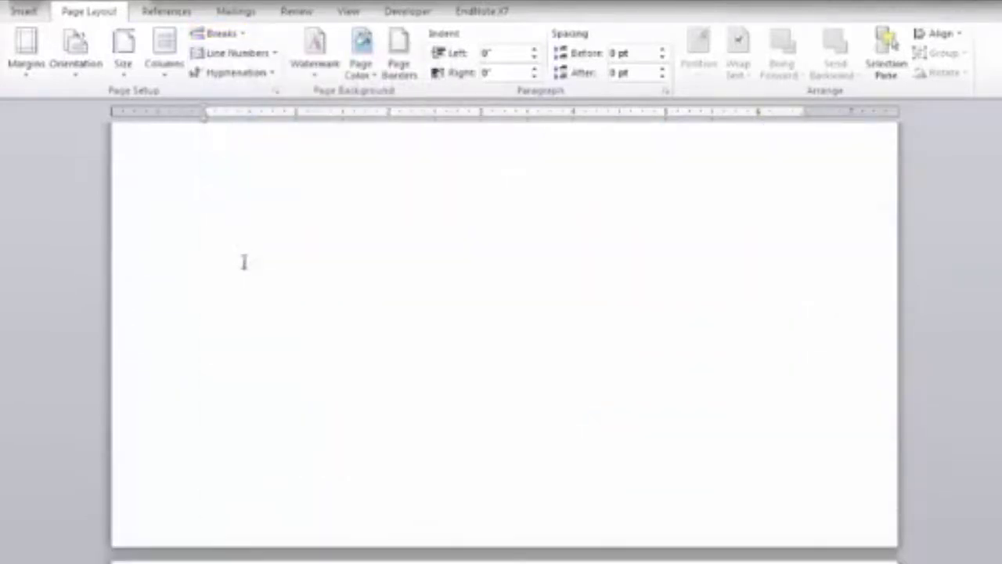
scroll(280, 368, "up", 1)
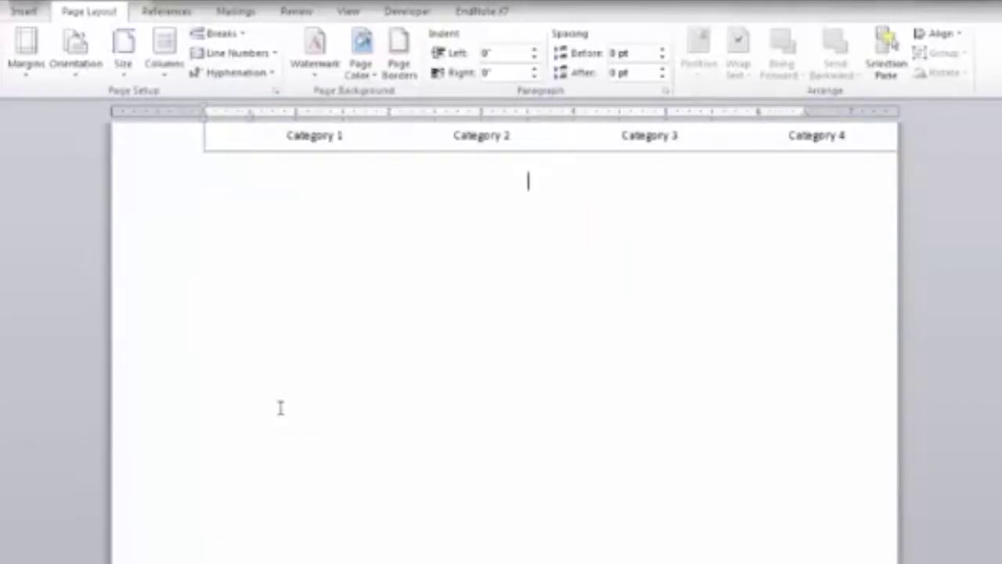
scroll(310, 356, "up", 1)
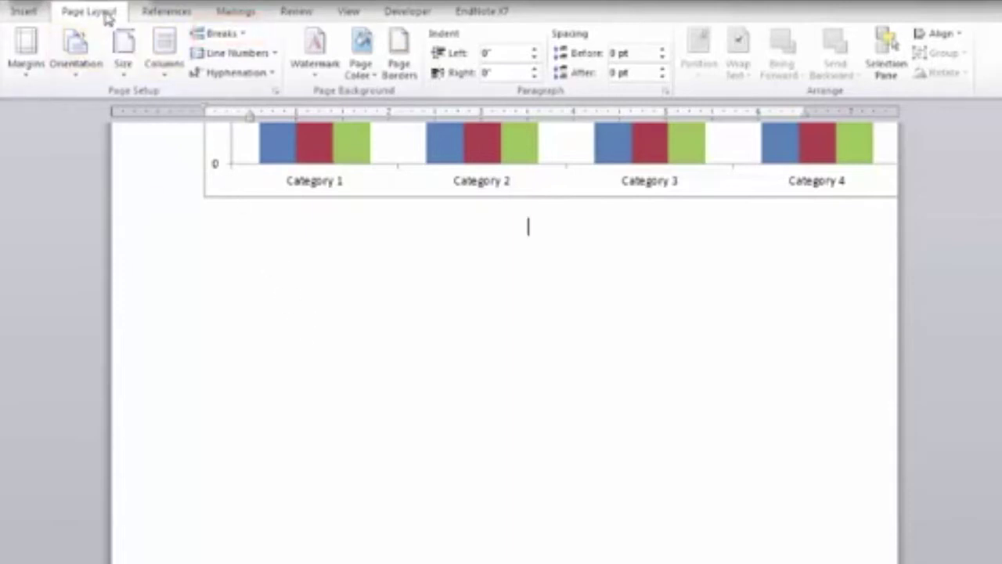
left_click(241, 36)
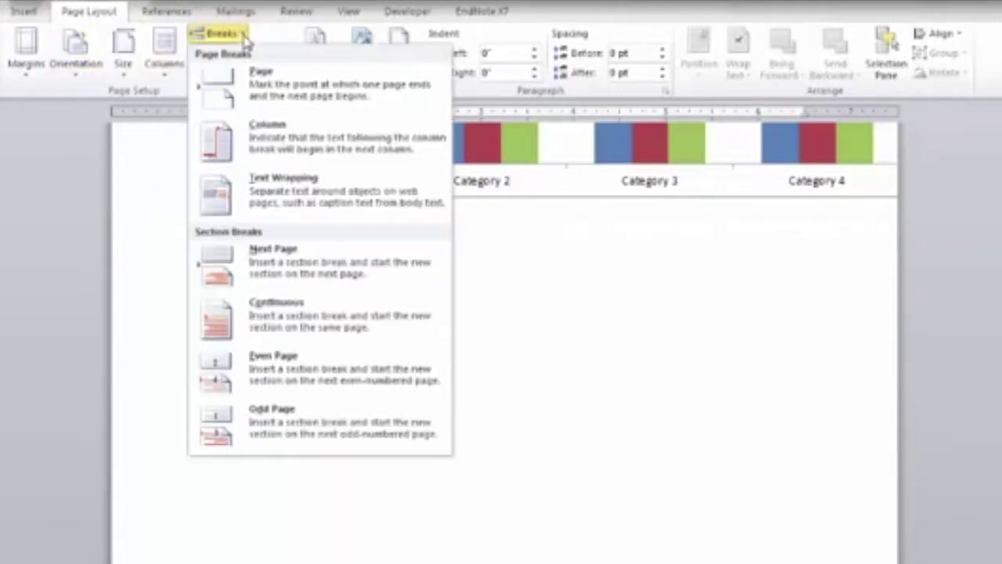
left_click(274, 270)
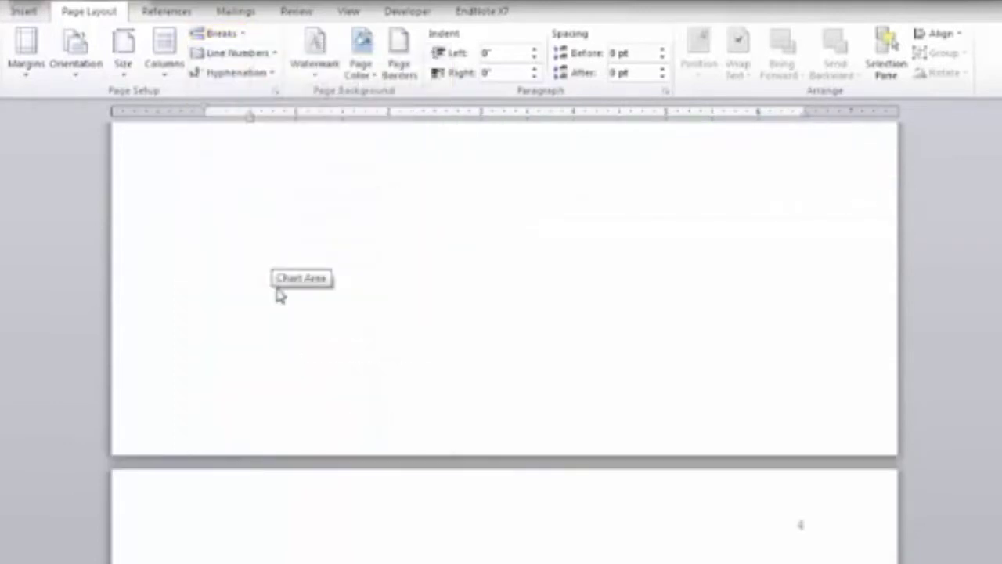
Review the pages around the new break and start deleting the blank lines after it.
scroll(286, 313, "up", 3)
scroll(291, 321, "down", 10)
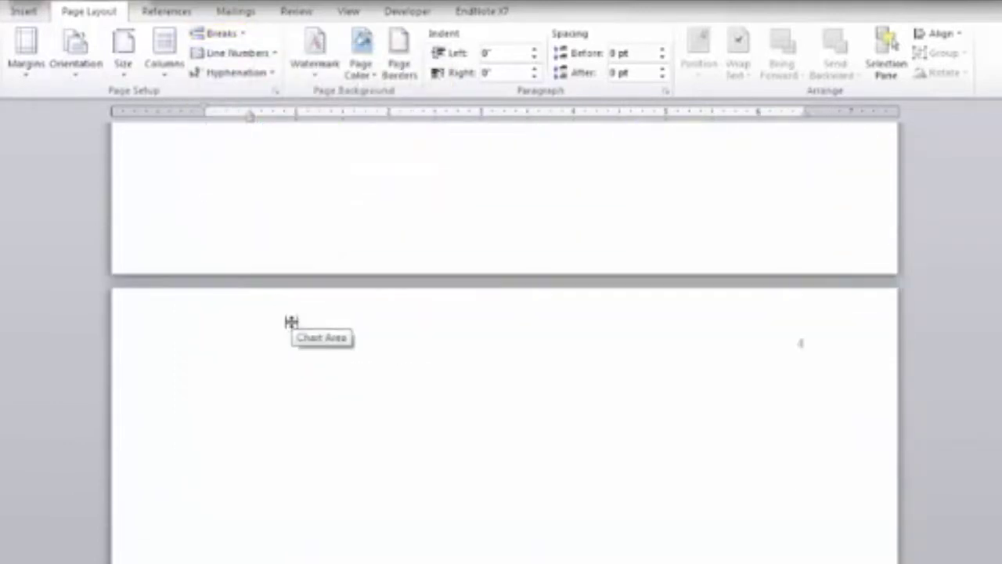
scroll(291, 321, "down", 5)
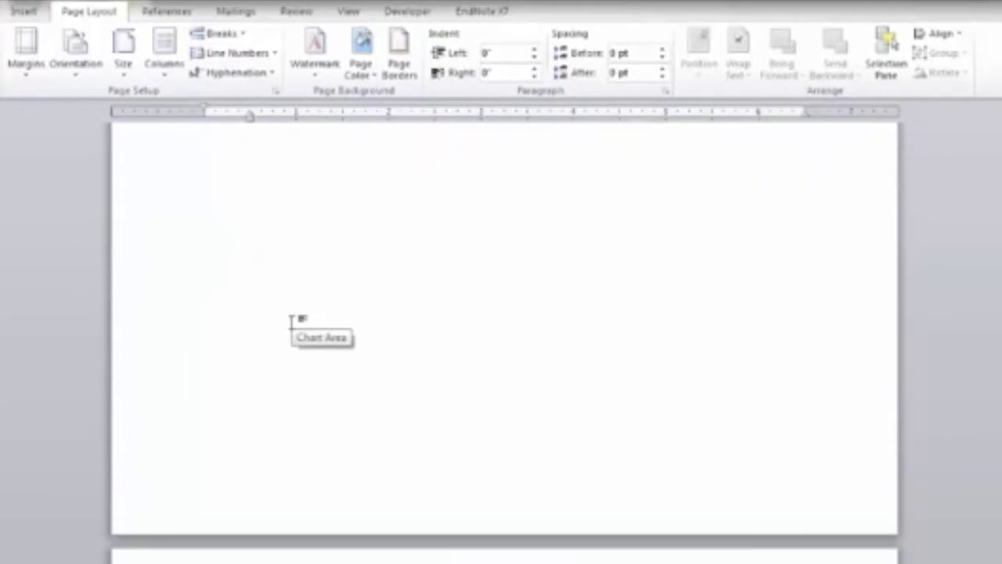
scroll(291, 321, "up", 5)
scroll(292, 321, "up", 5)
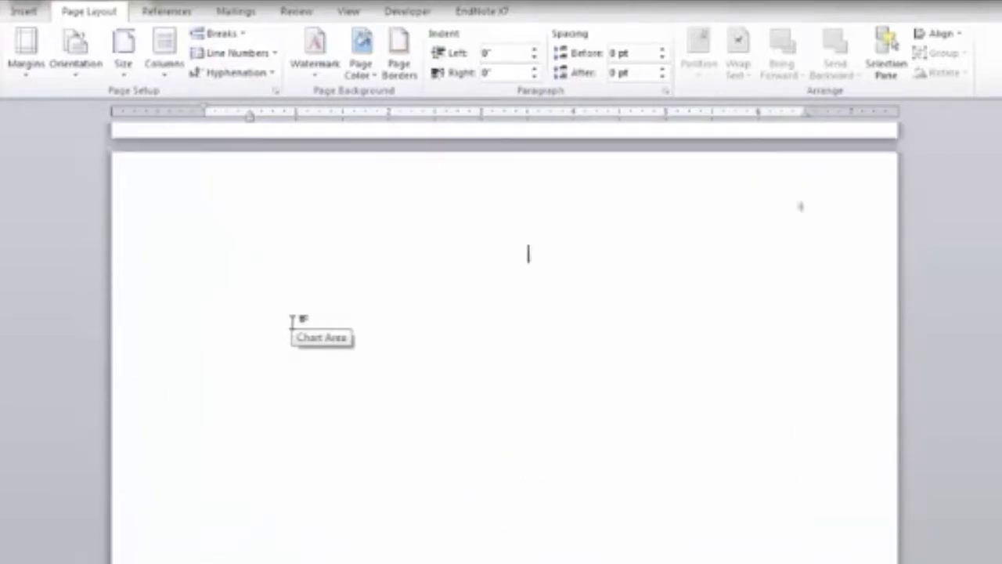
scroll(801, 479, "down", 2)
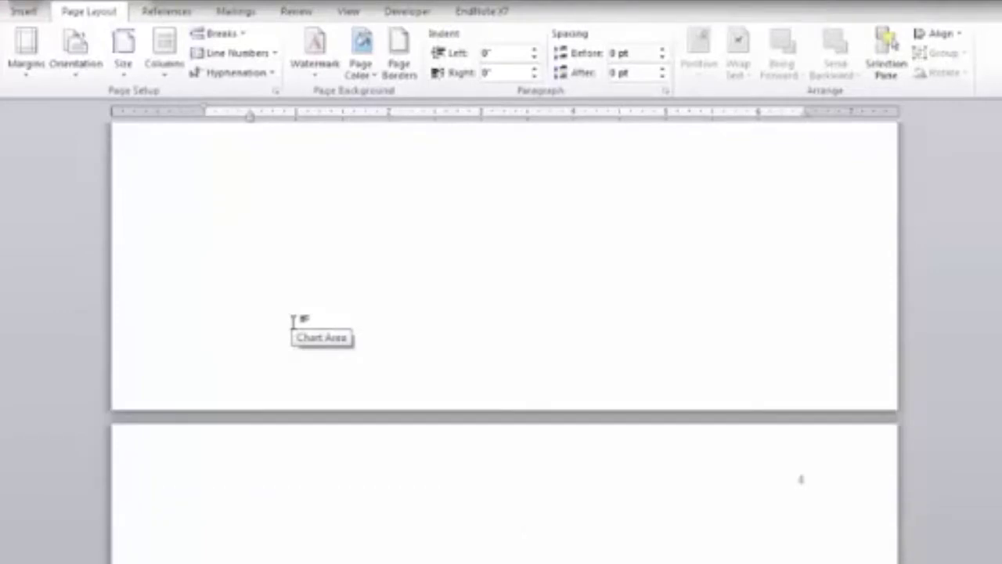
key("Delete")
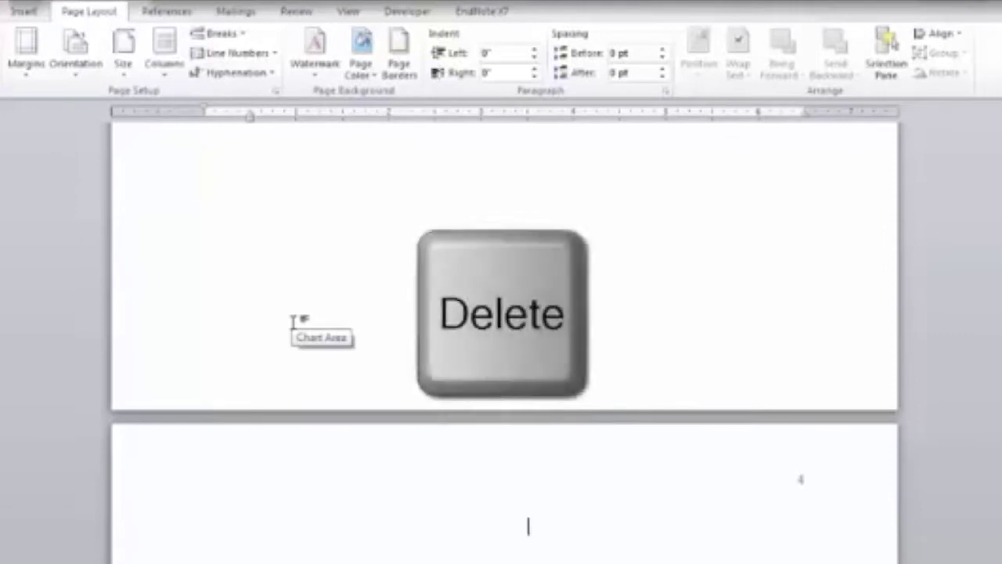
Delete the leftover empty lines so the chart sits alone on page 3 and References follows on page 4.
key("Delete")
key("Delete")
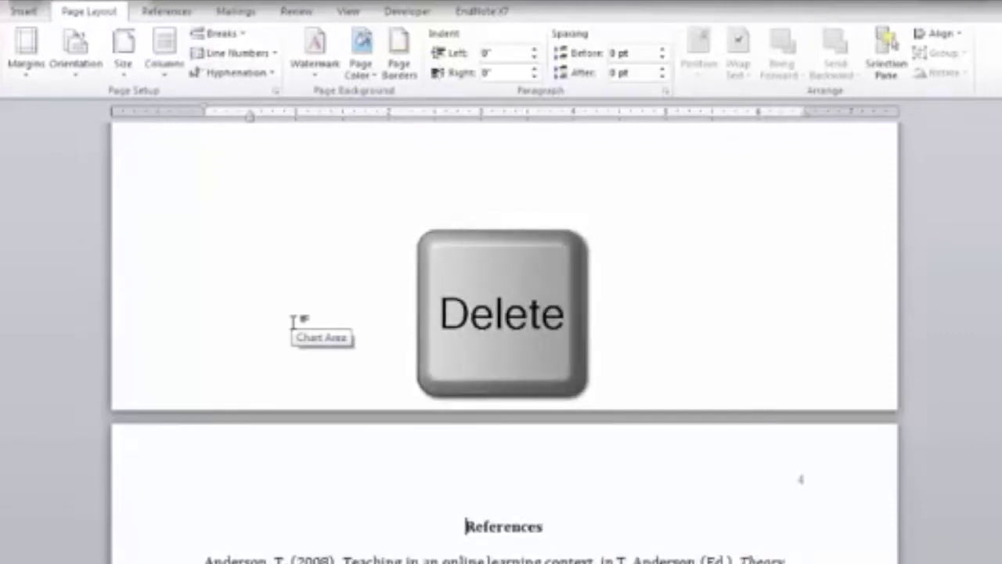
key("Delete")
scroll(303, 315, "down", 3)
scroll(302, 313, "down", 3)
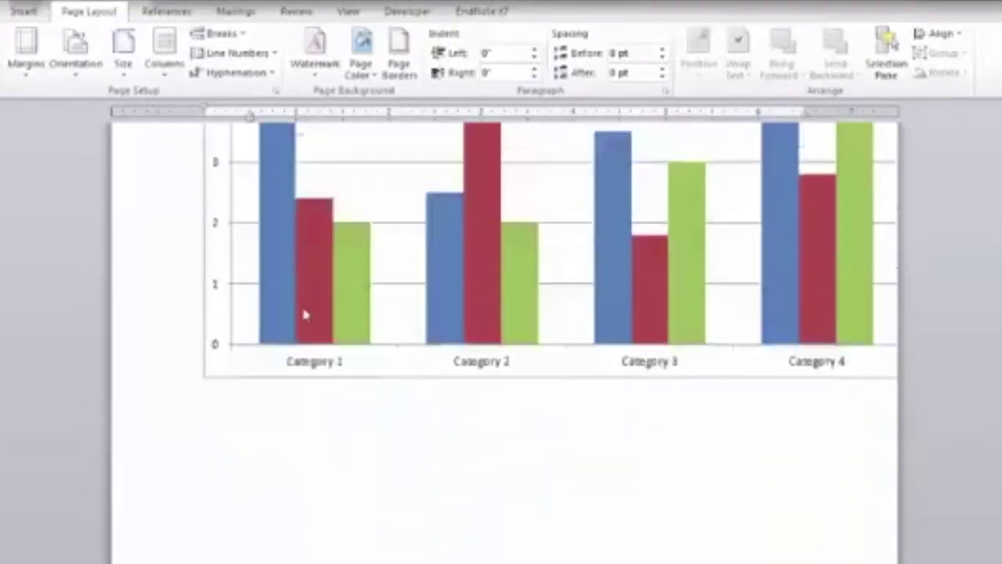
scroll(305, 298, "up", 8)
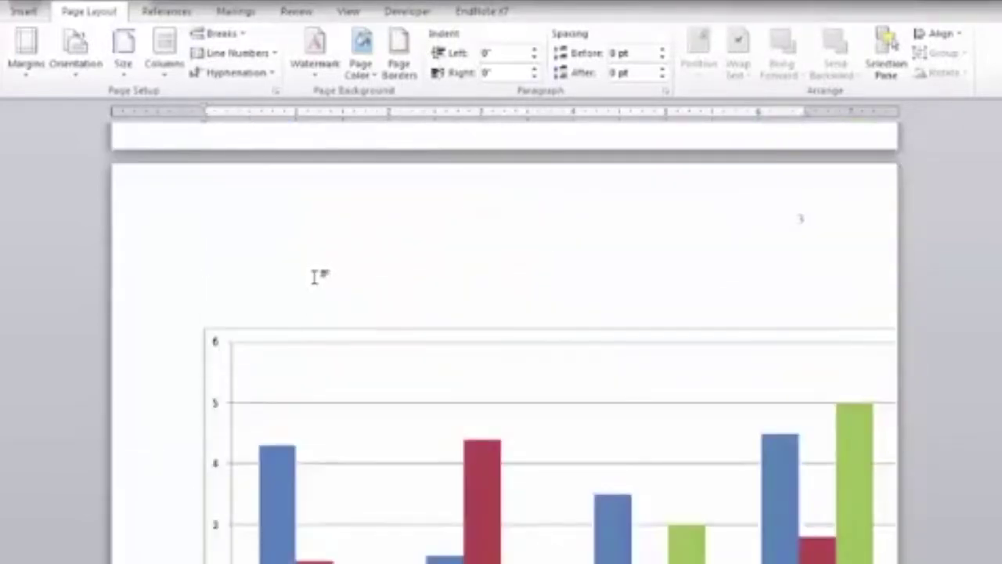
left_click(79, 82)
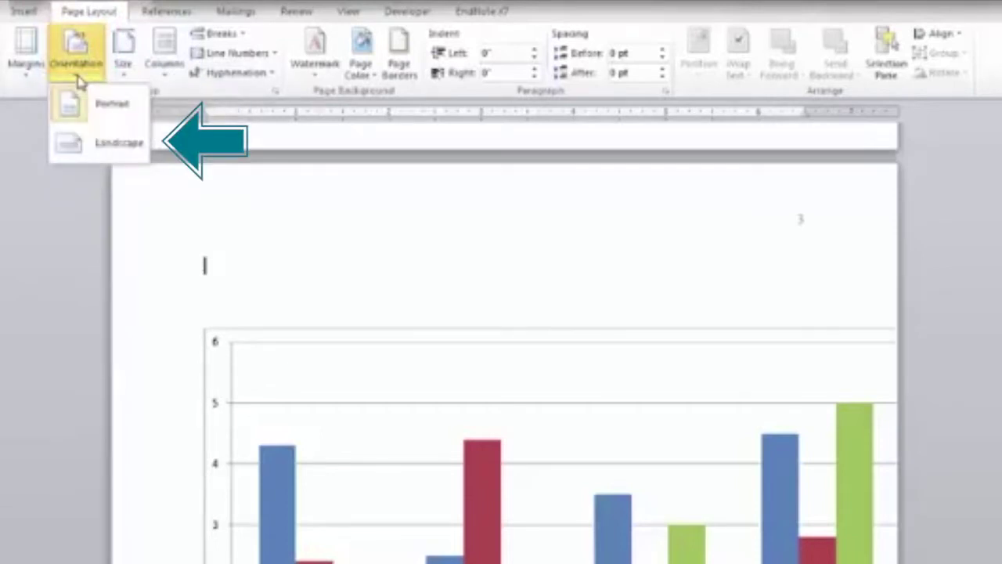
Set the chart's section to Landscape, leaving the References page in portrait.
left_click(110, 145)
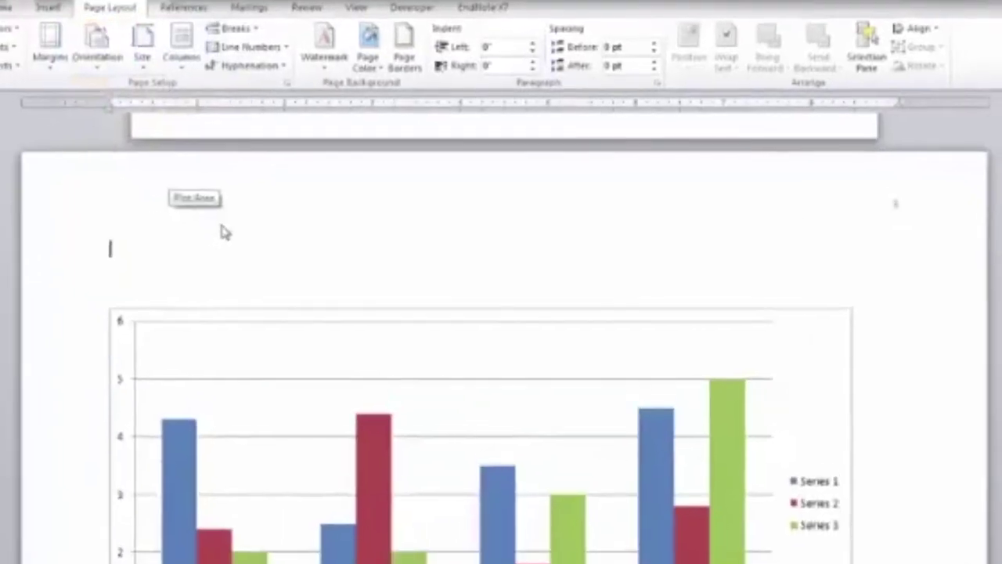
scroll(231, 221, "down", 7)
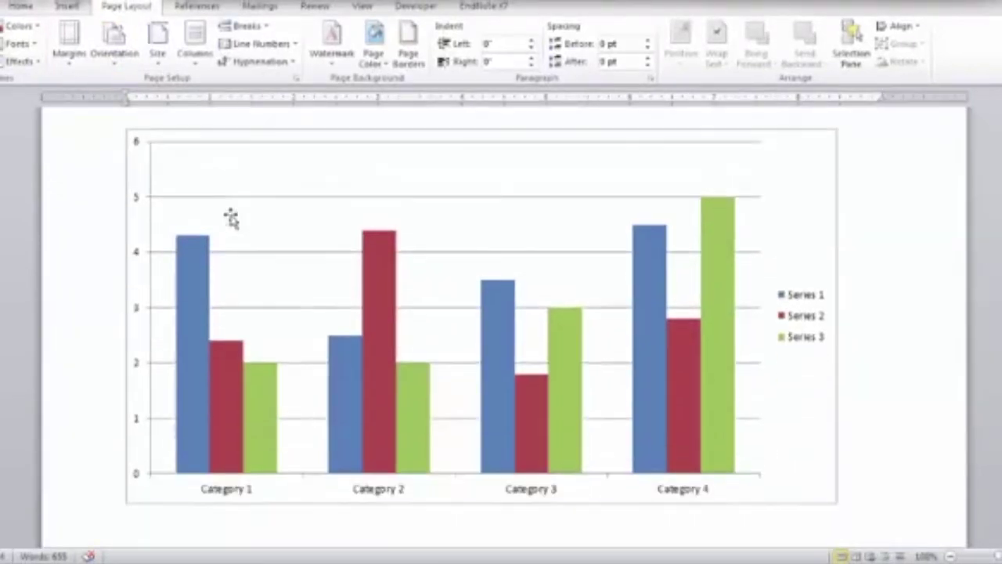
scroll(231, 219, "down", 4)
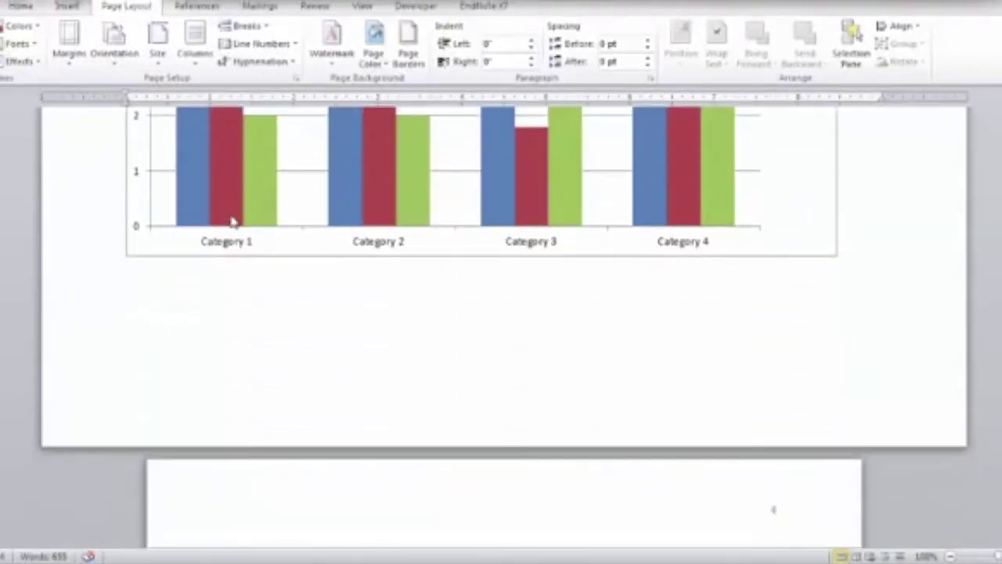
scroll(231, 218, "down", 12)
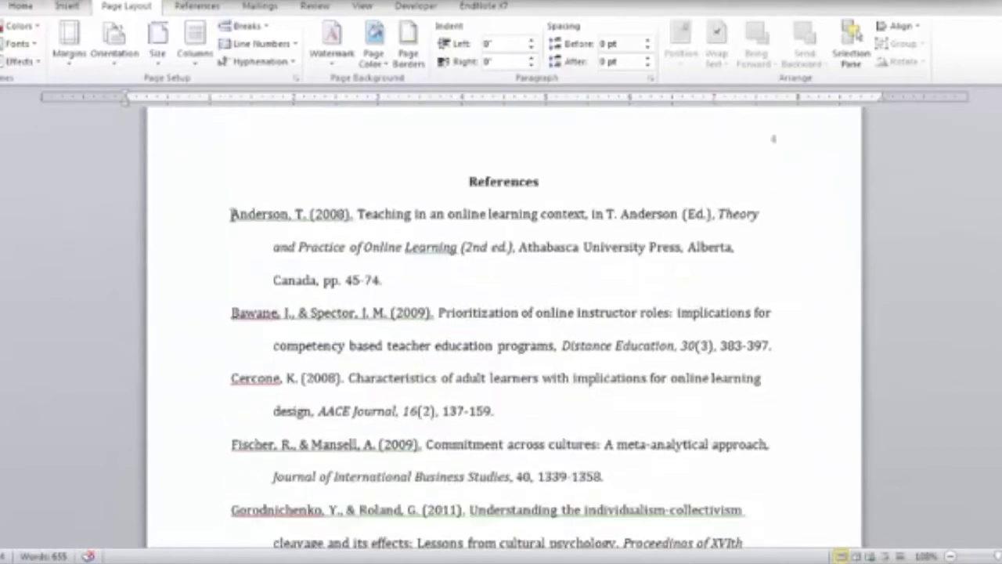
scroll(232, 216, "up", 6)
scroll(233, 211, "up", 6)
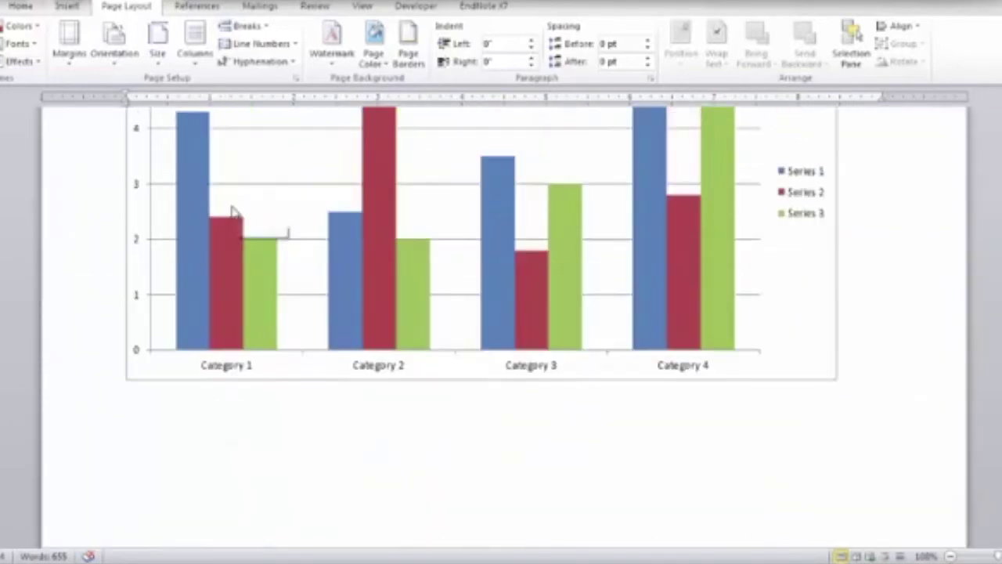
scroll(231, 211, "up", 8)
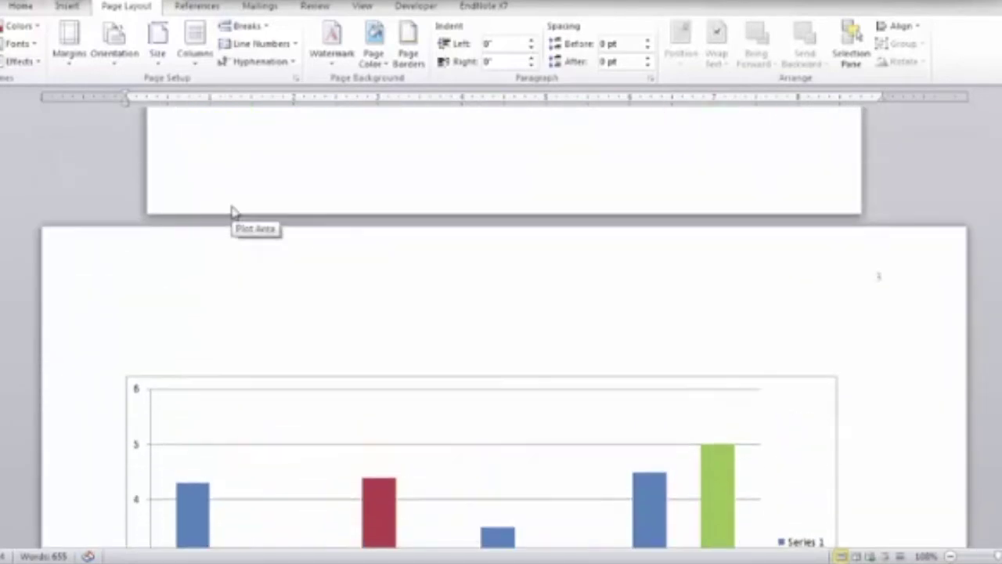
key("Delete")
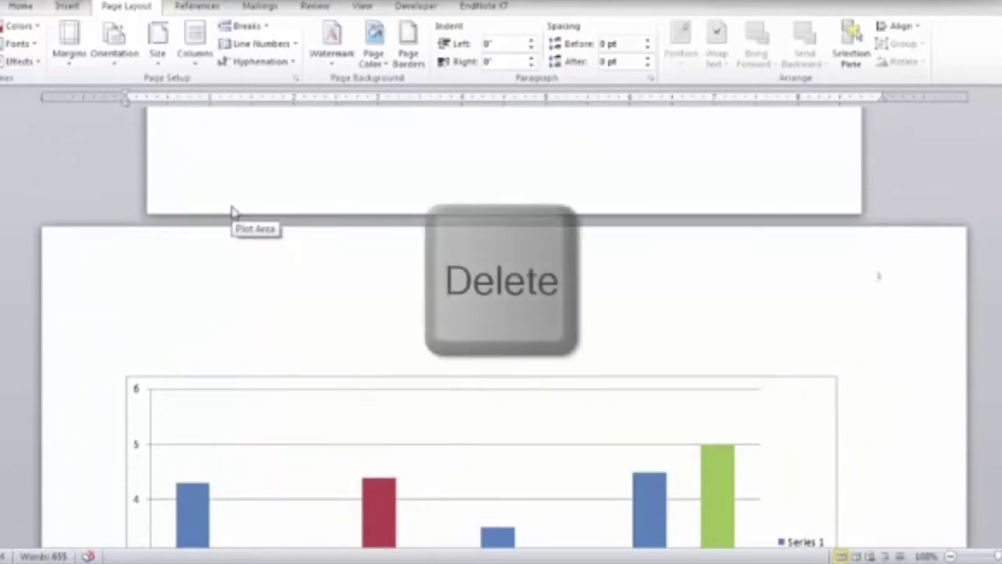